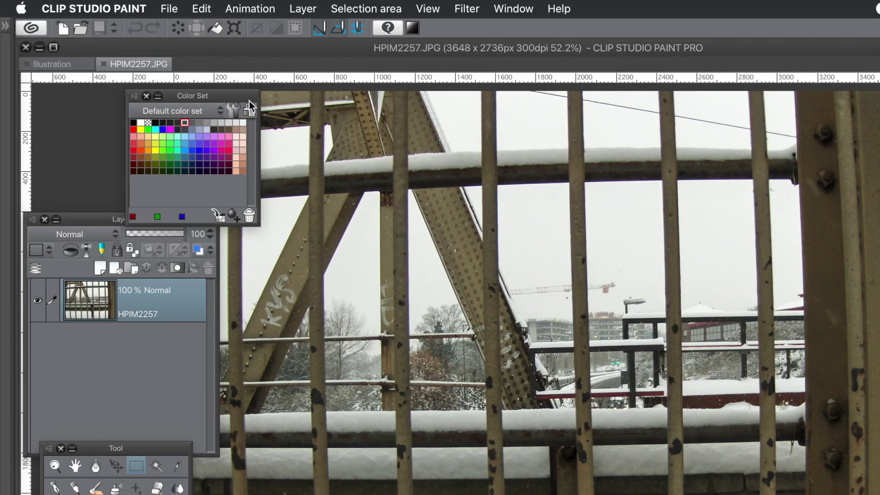
# Add a new raster layer, Layer 1, above the HPIM2257 photo and choose black as the drawing colour
pyautogui.click(514, 9)
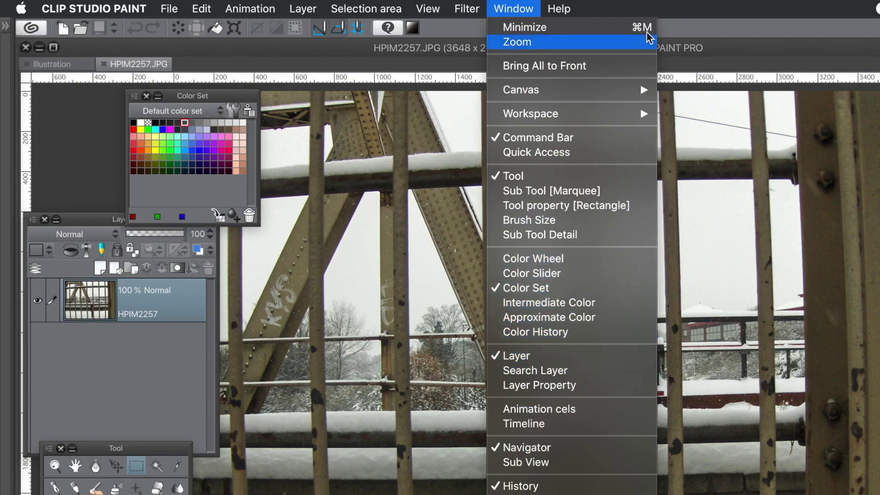
pyautogui.click(364, 45)
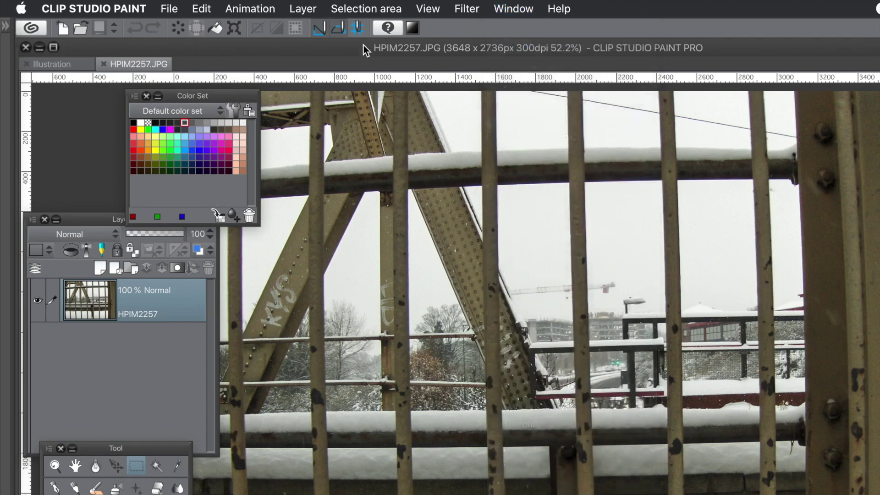
pyautogui.click(302, 9)
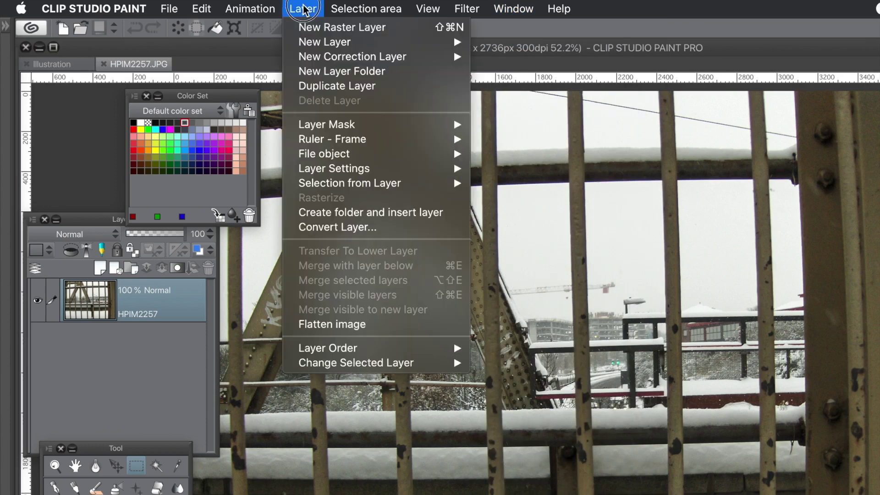
pyautogui.click(311, 31)
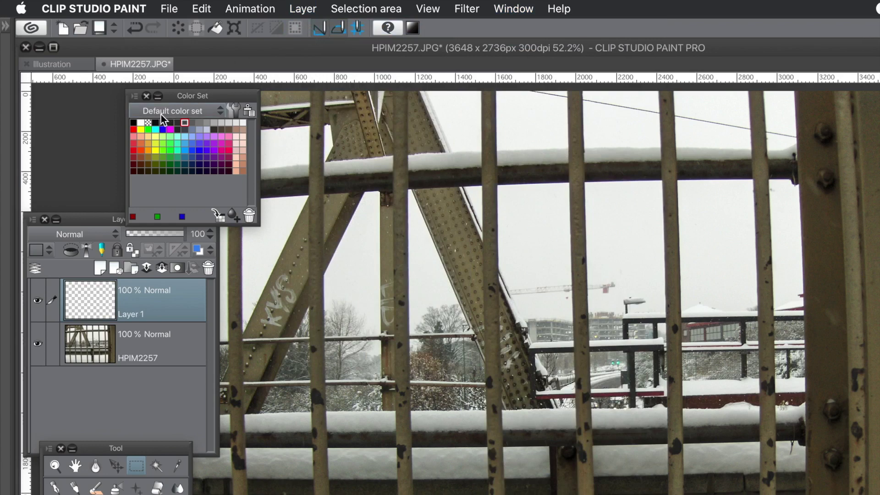
pyautogui.click(134, 122)
# Select the pale sky by colour gamut at error margin 9.00, sampling from all layers
pyautogui.click(355, 9)
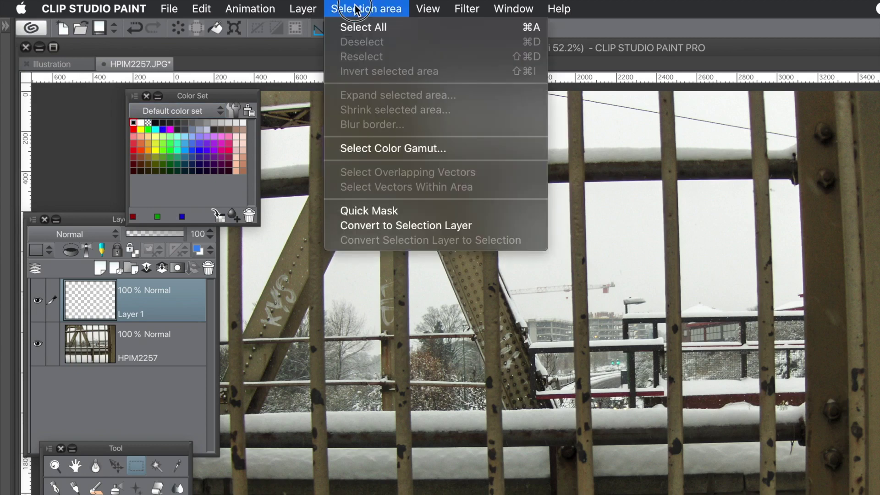
pyautogui.click(374, 148)
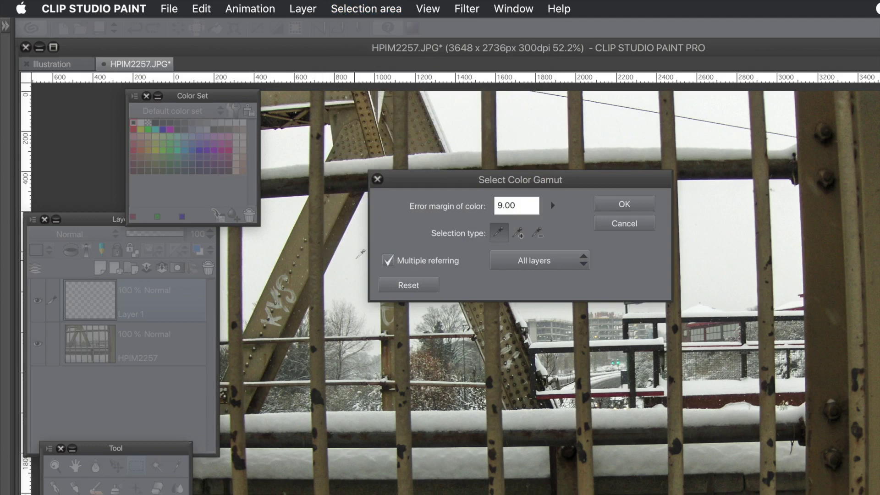
pyautogui.click(355, 260)
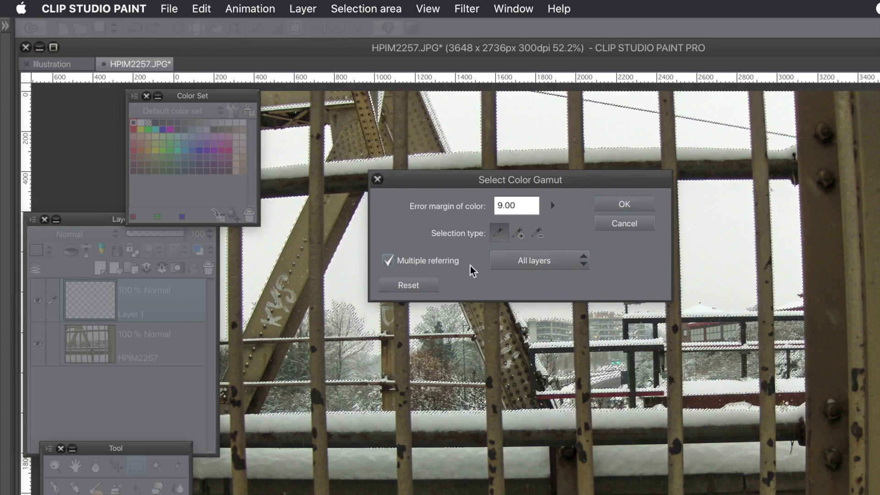
pyautogui.click(558, 260)
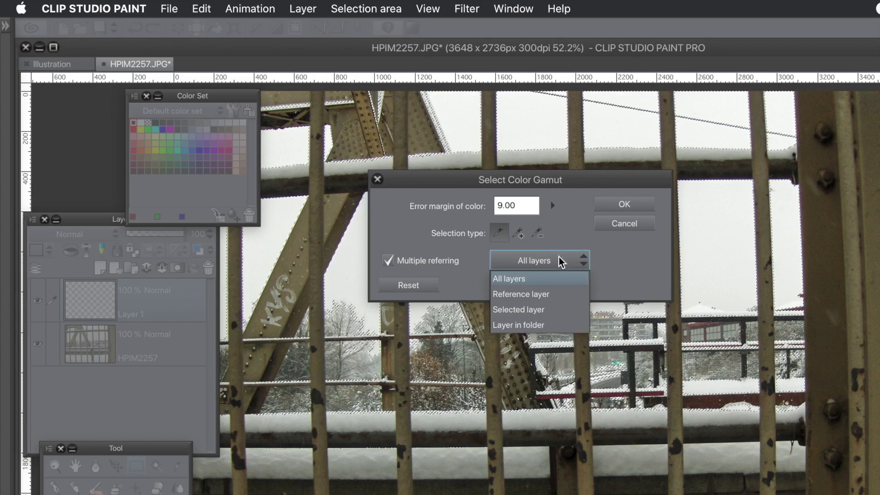
pyautogui.click(557, 285)
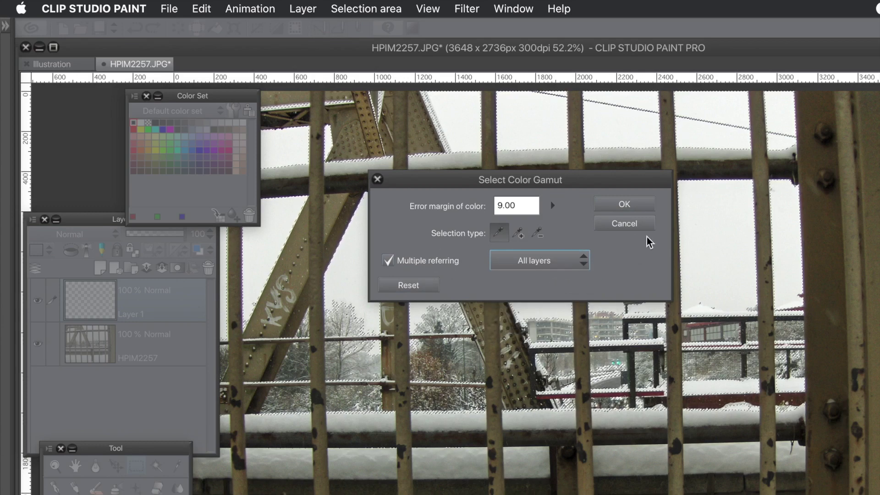
pyautogui.click(626, 205)
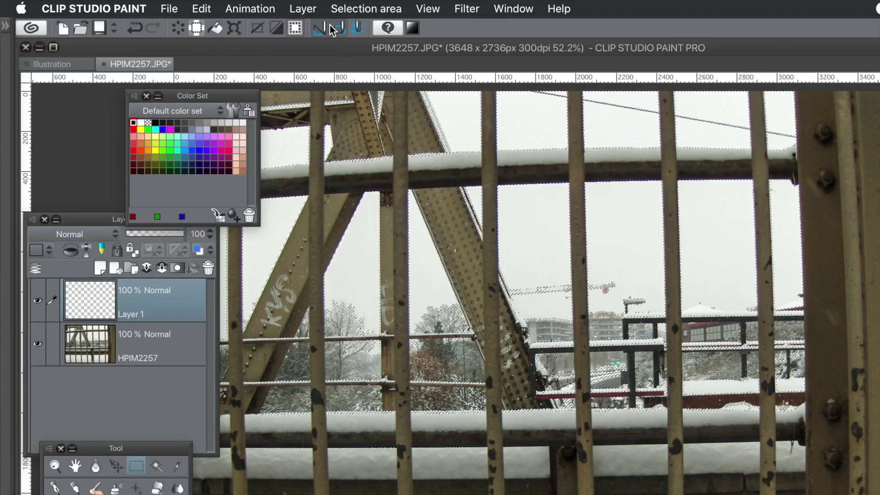
# Stroke the sky selection's border on Layer 1 with a 4 px black line
pyautogui.click(201, 9)
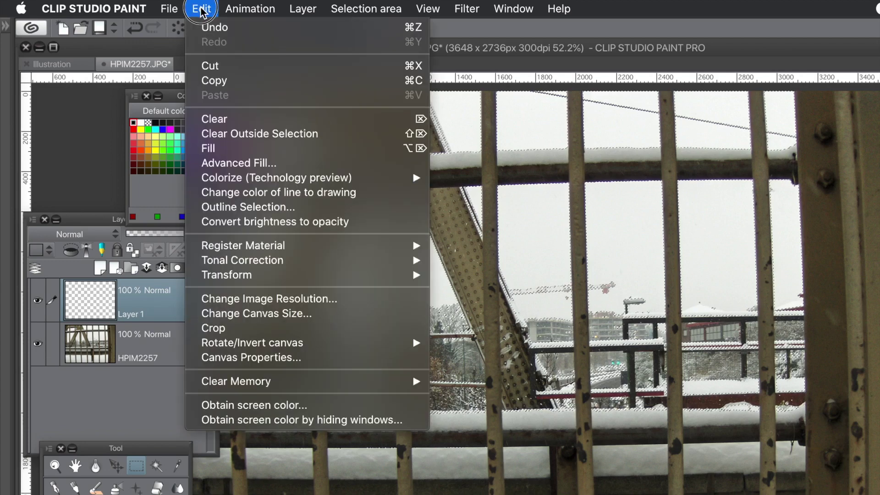
pyautogui.click(231, 148)
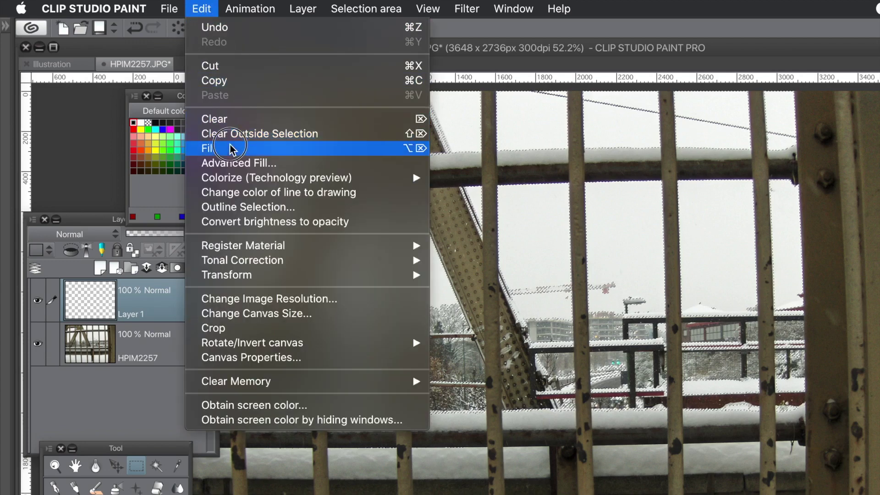
pyautogui.click(277, 210)
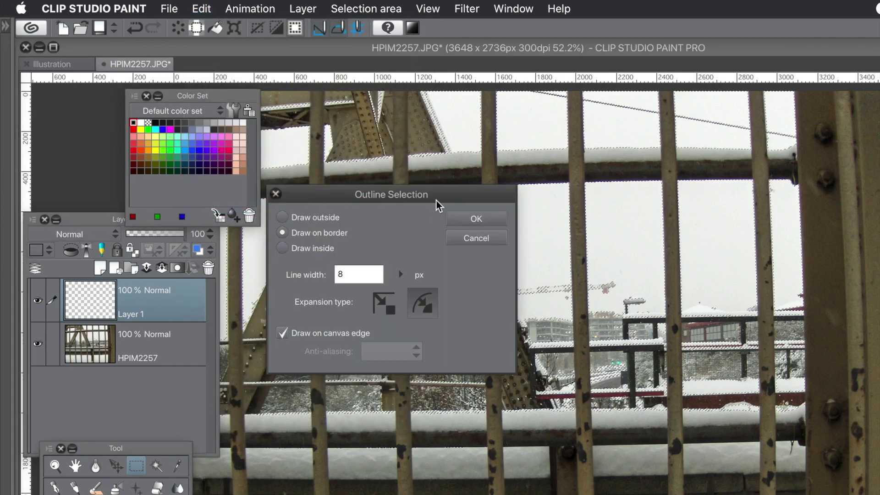
pyautogui.doubleClick(350, 277)
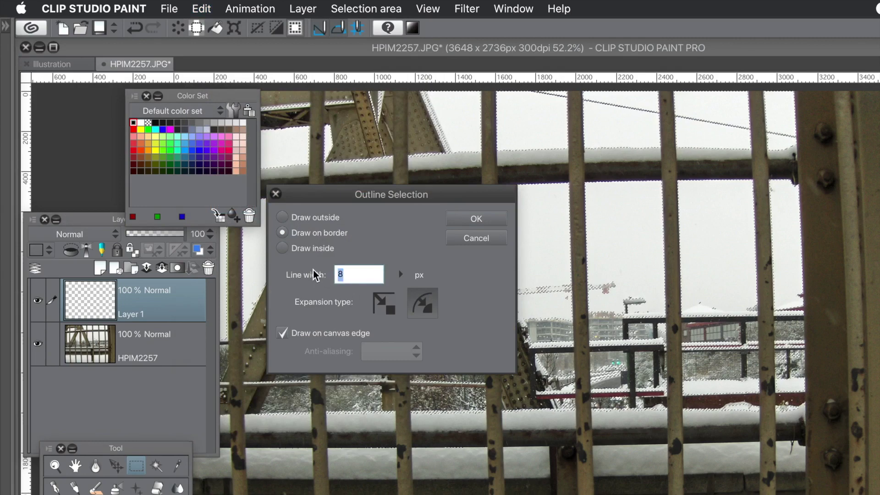
pyautogui.write('4')
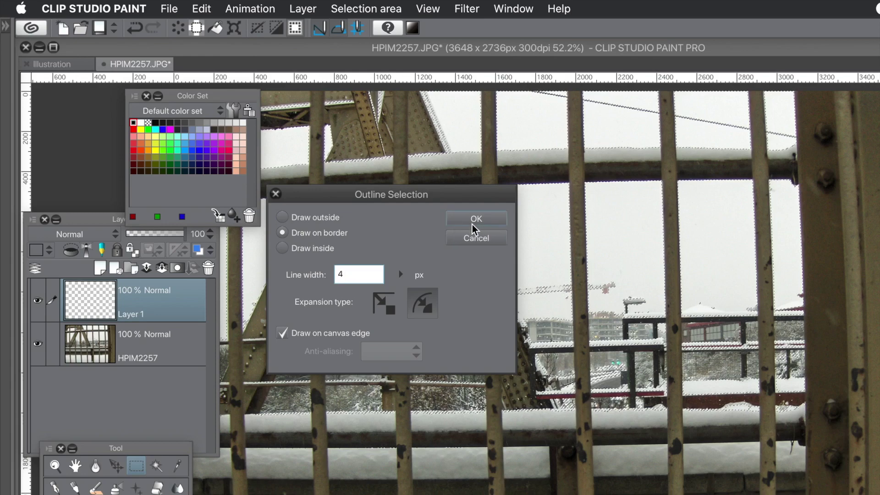
pyautogui.moveTo(476, 220)
pyautogui.mouseDown()
pyautogui.moveTo(402, 237)
pyautogui.moveTo(342, 235)
pyautogui.mouseUp()
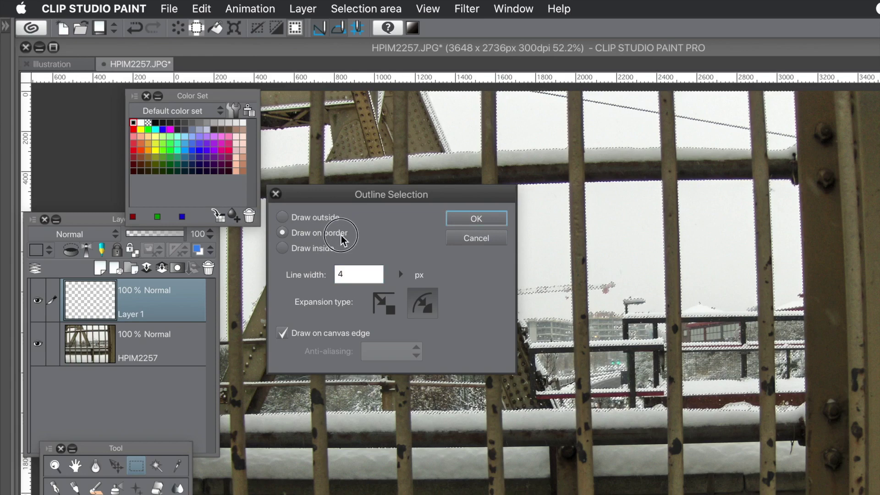
pyautogui.click(485, 224)
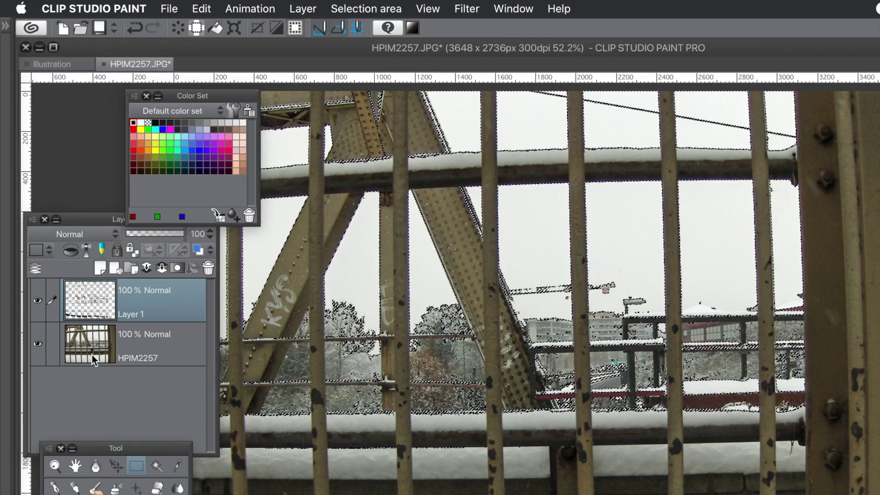
pyautogui.click(38, 345)
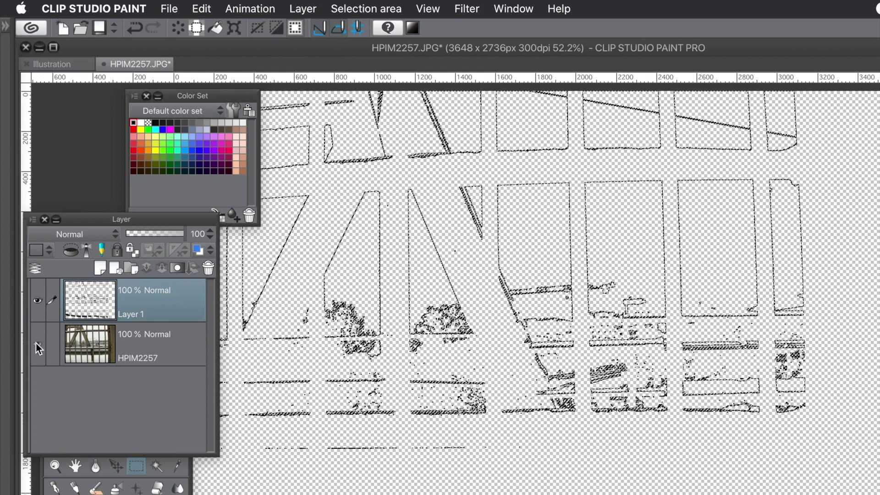
pyautogui.click(37, 343)
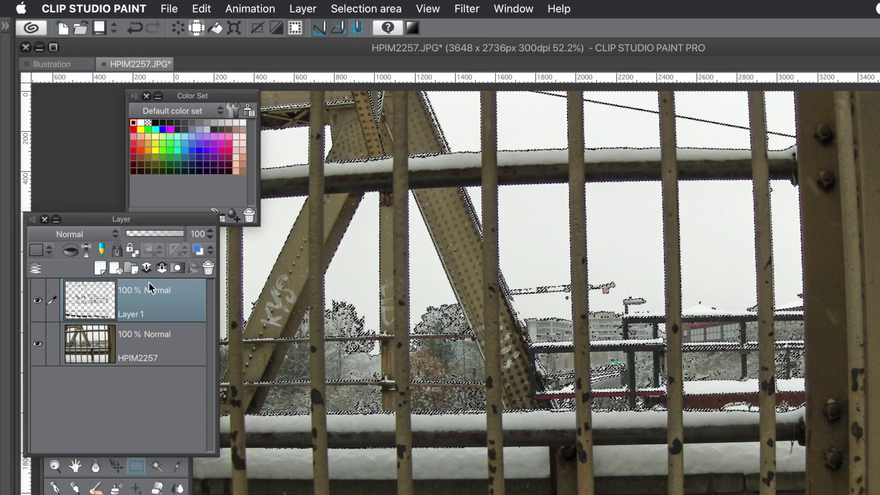
pyautogui.click(303, 9)
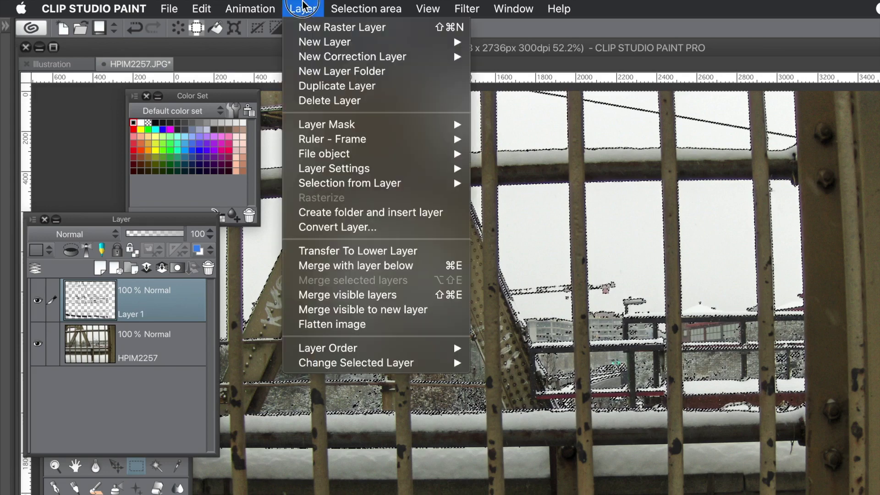
# Add Layer 2 above Layer 1 and deselect the sky selection
pyautogui.click(310, 29)
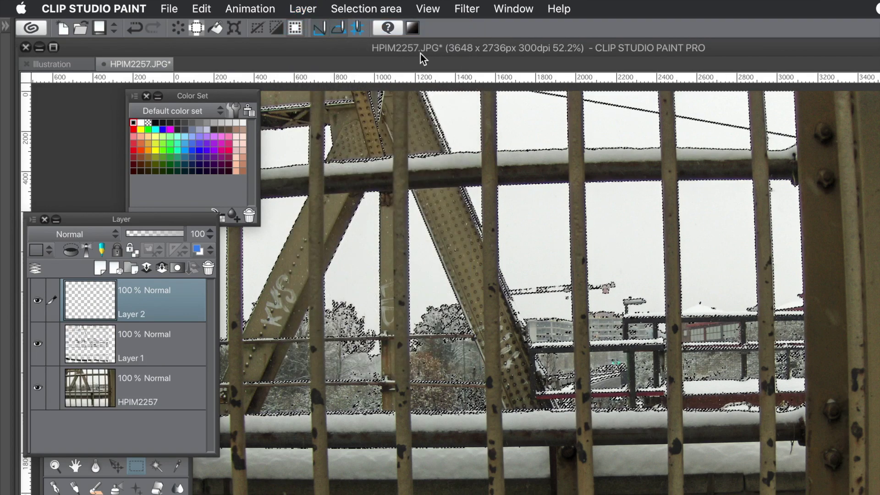
pyautogui.click(369, 9)
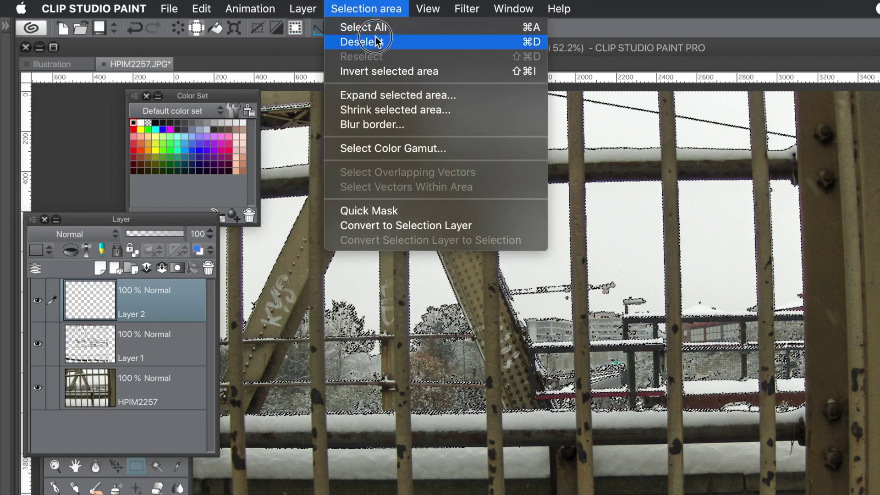
pyautogui.click(377, 44)
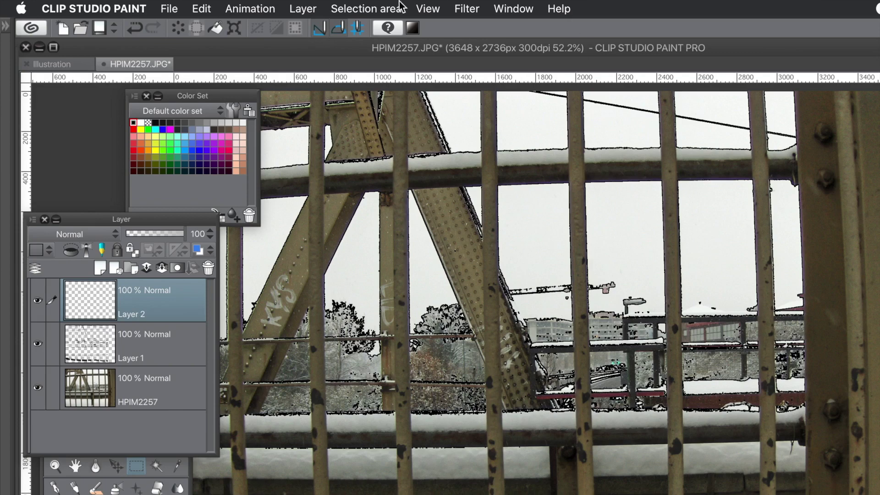
pyautogui.click(342, 6)
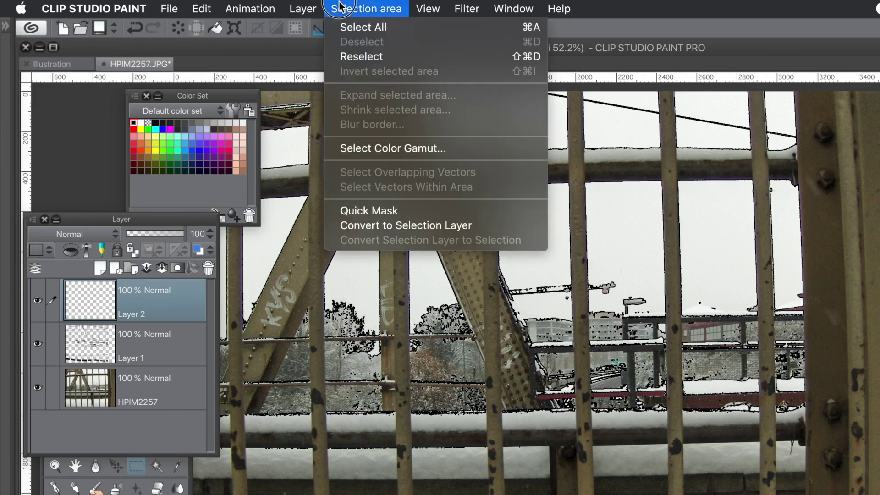
# Select the olive metal beams by colour gamut with error margin 12, sampling all layers
pyautogui.click(356, 147)
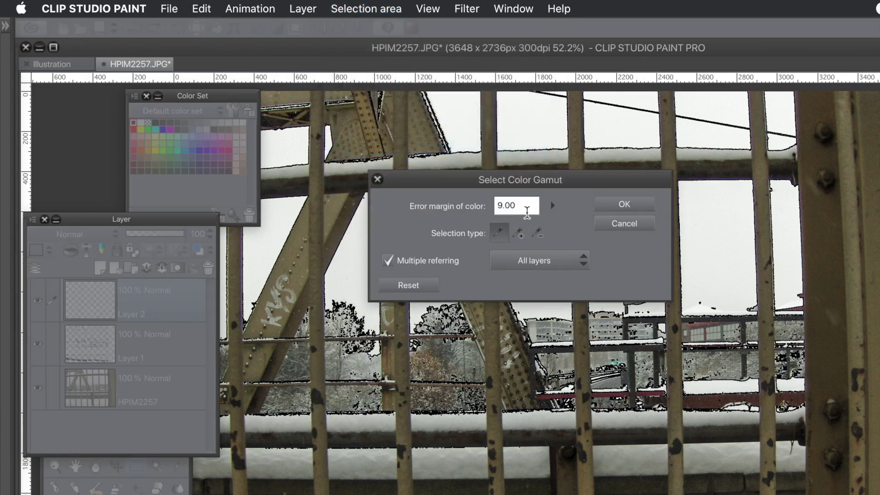
pyautogui.moveTo(526, 206); pyautogui.dragTo(497, 206)
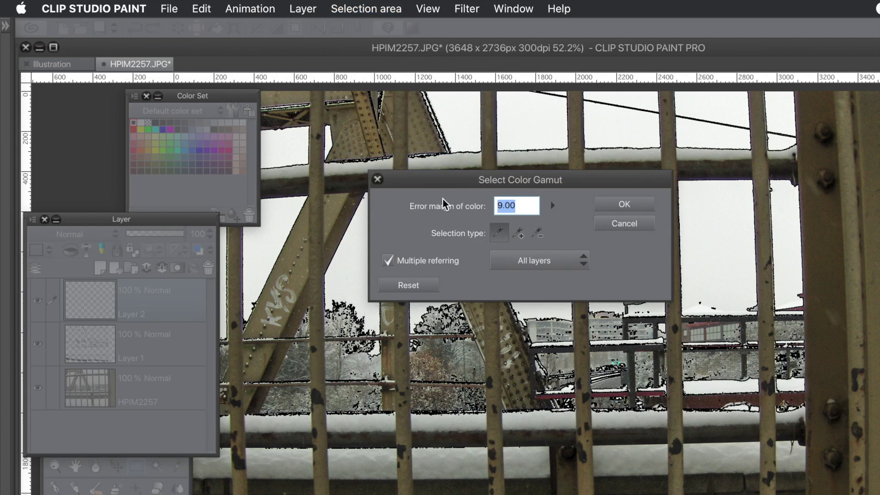
pyautogui.write('12')
pyautogui.press('Tab')
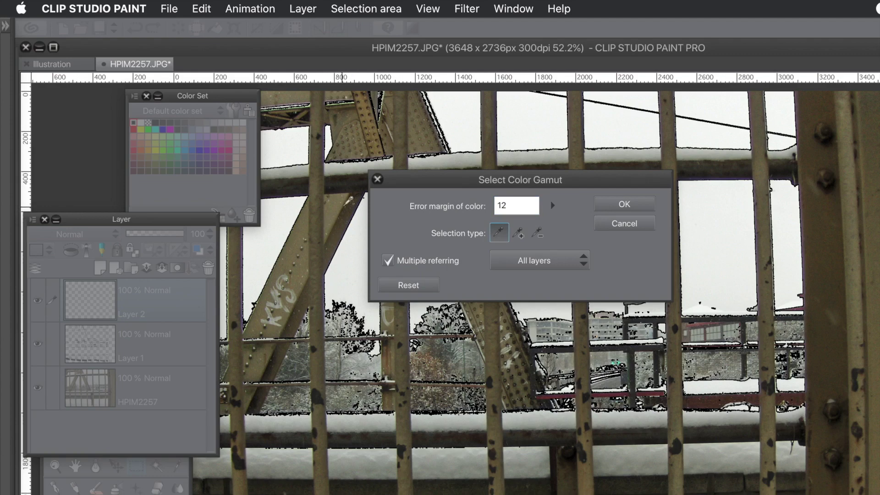
pyautogui.click(321, 213)
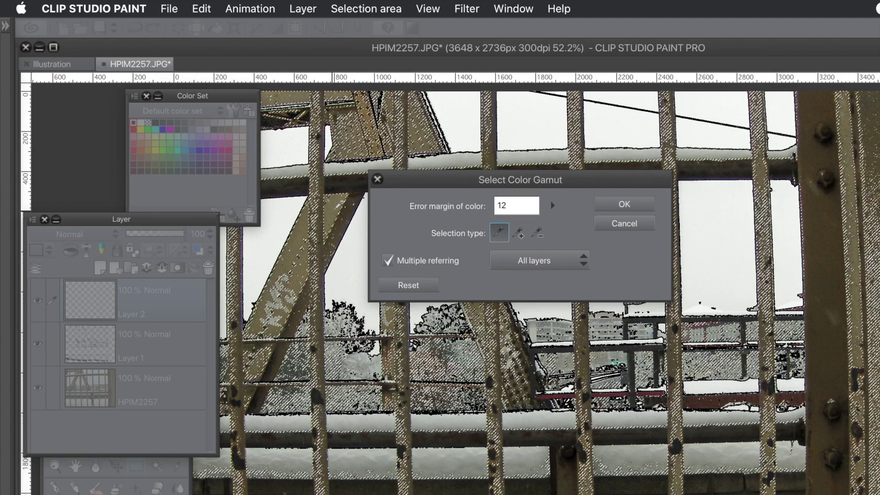
pyautogui.click(638, 210)
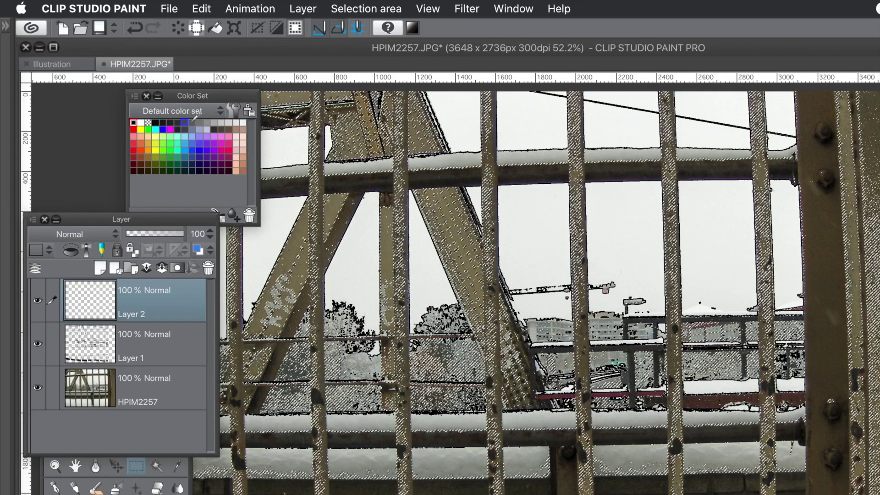
# Pick grey and stroke the selection border on Layer 2 with a 6 px line
pyautogui.click(200, 122)
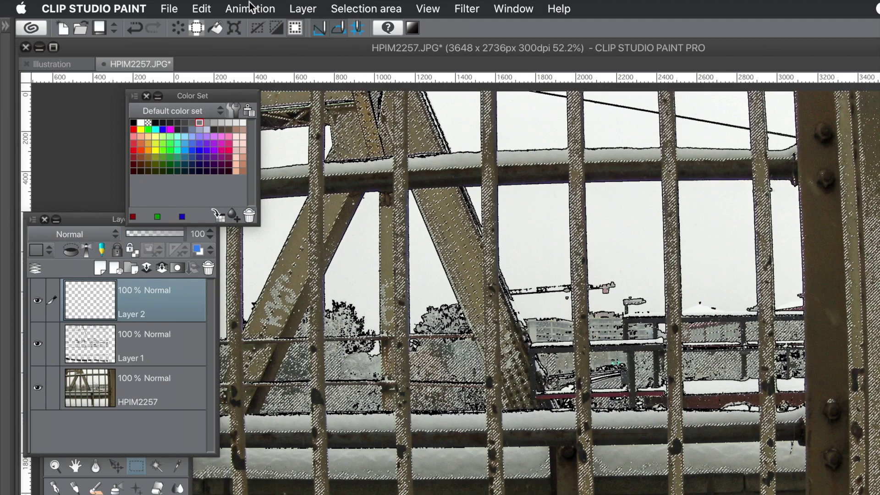
pyautogui.click(202, 10)
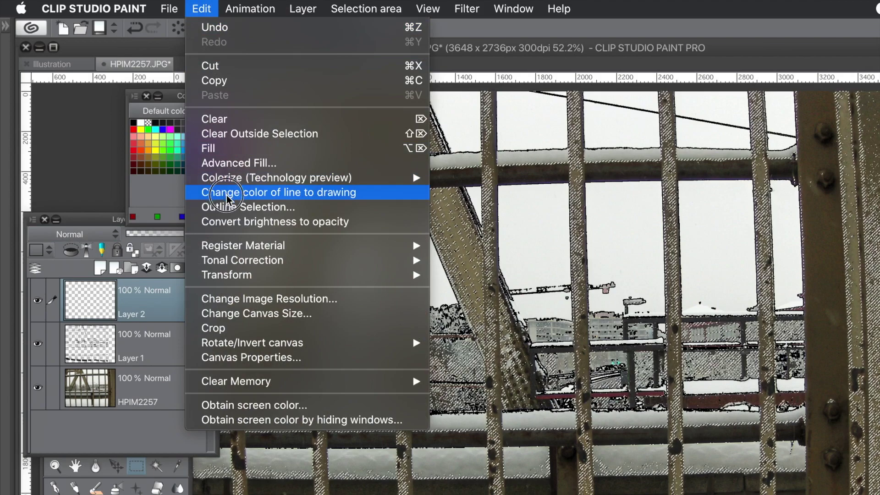
pyautogui.click(232, 212)
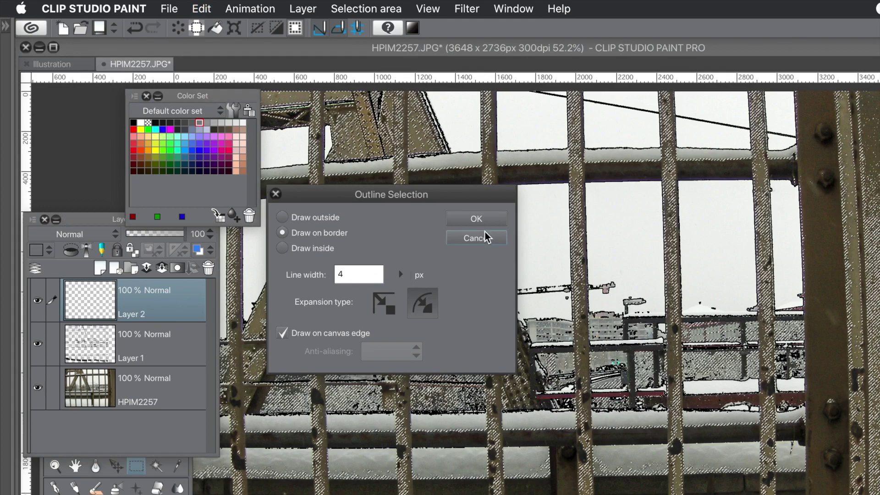
pyautogui.doubleClick(343, 273)
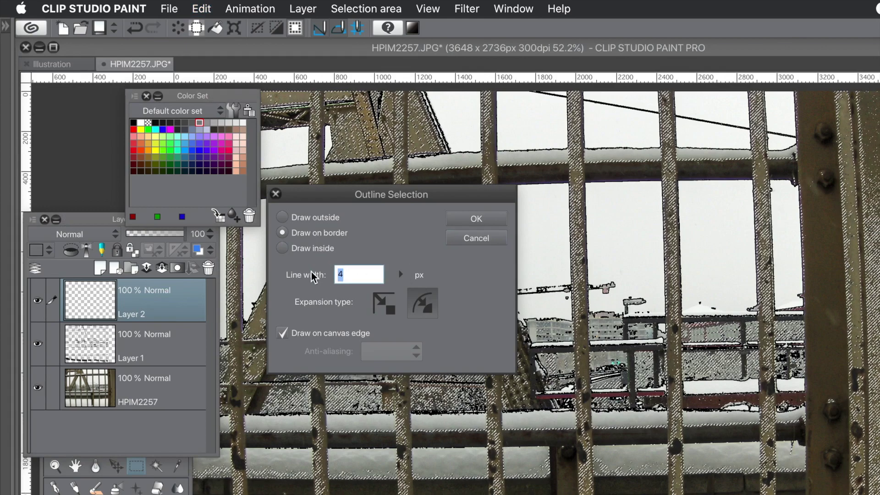
pyautogui.write('6')
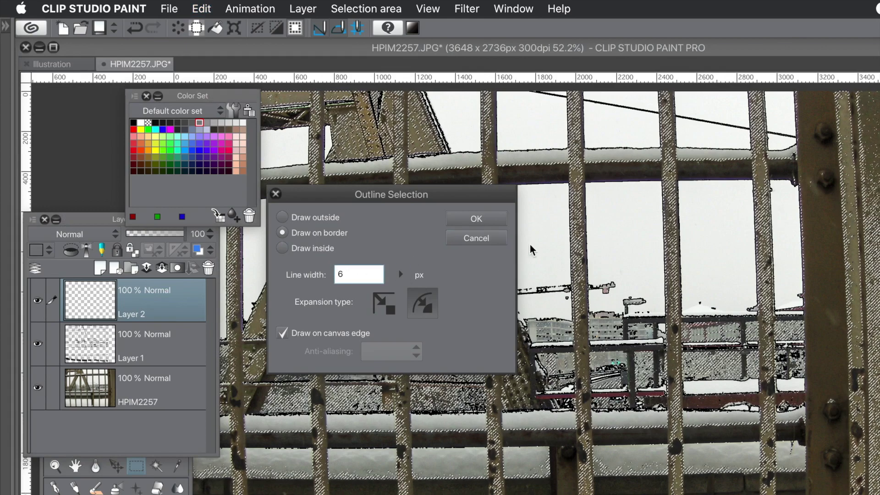
pyautogui.click(478, 219)
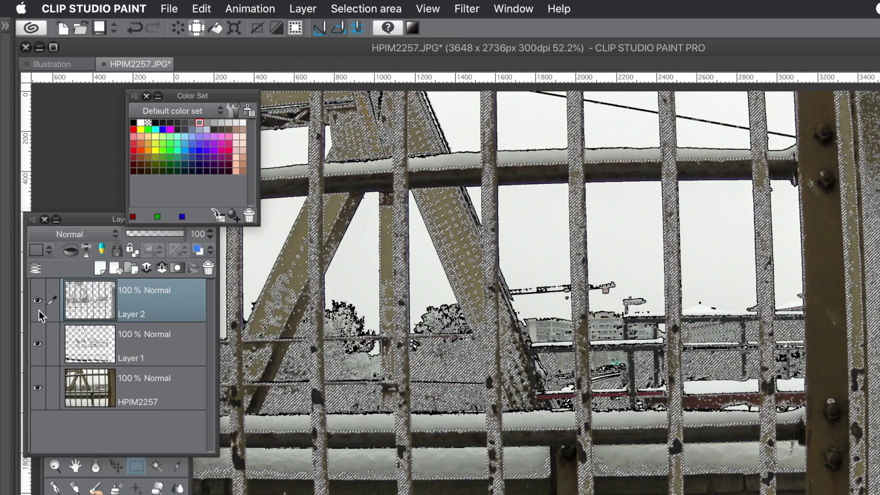
# Hide the HPIM2257 photo layer, keep Layer 1 visible, and deselect the metal selection
pyautogui.click(36, 388)
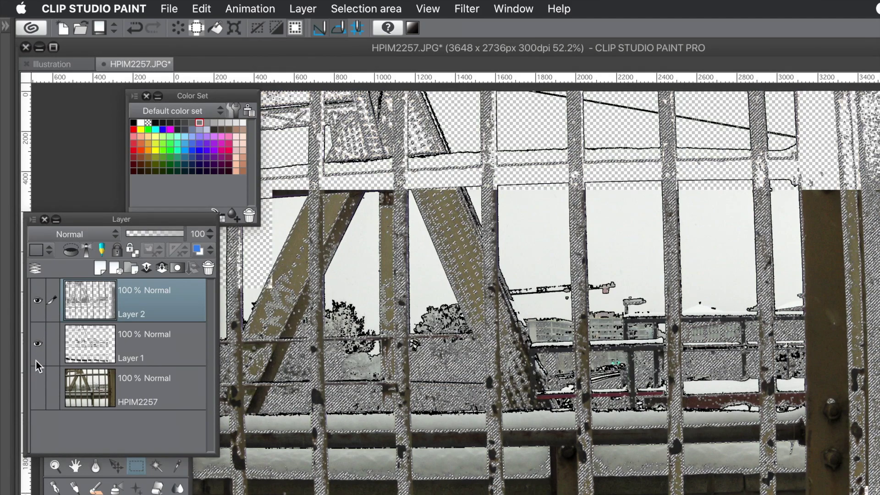
pyautogui.click(37, 359)
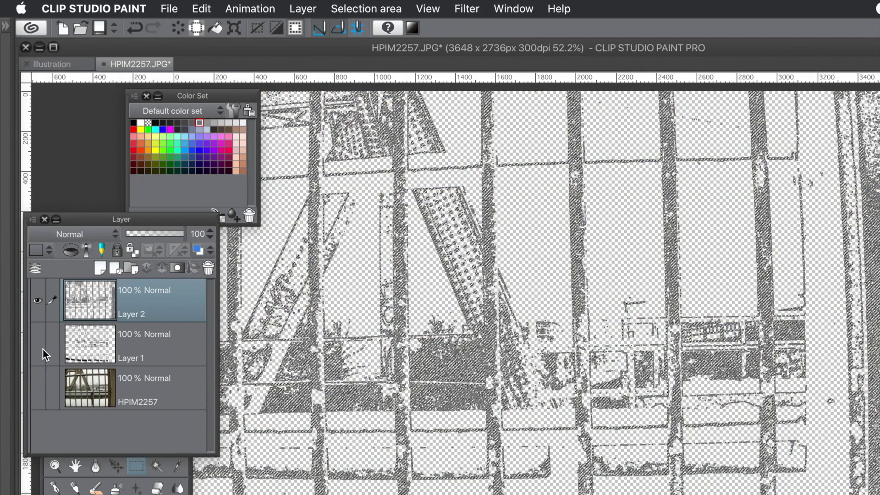
pyautogui.click(42, 349)
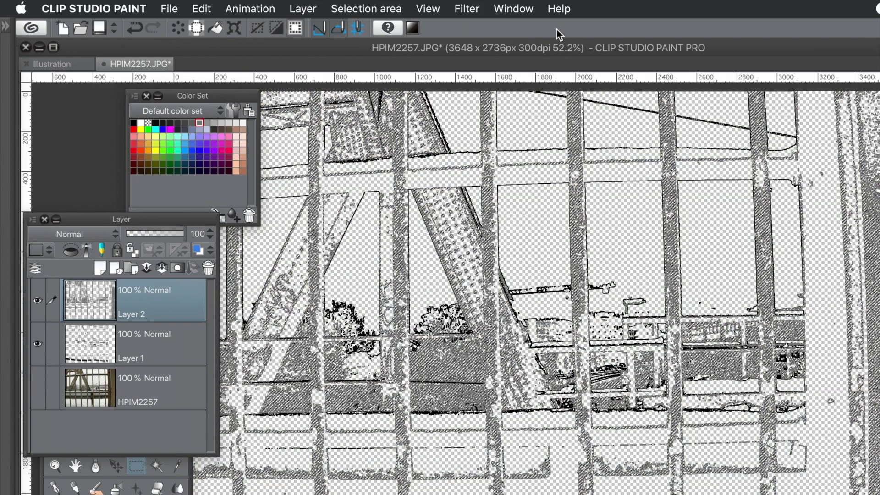
pyautogui.click(376, 9)
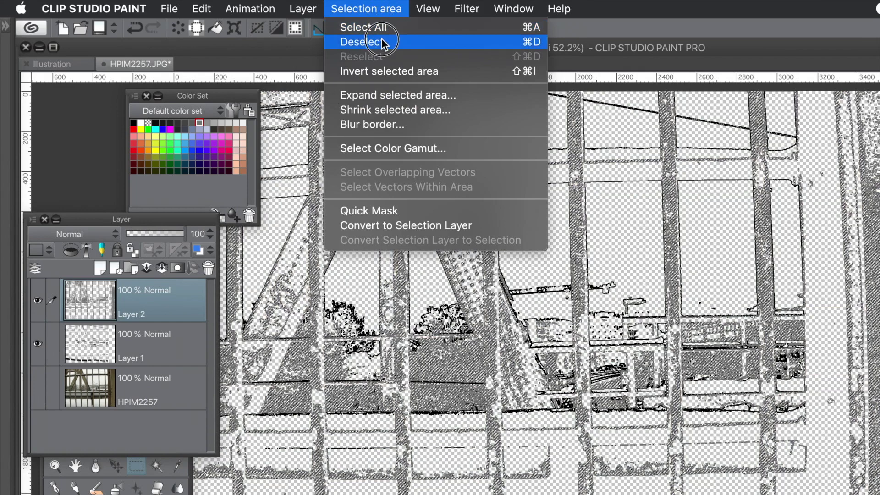
pyautogui.click(381, 42)
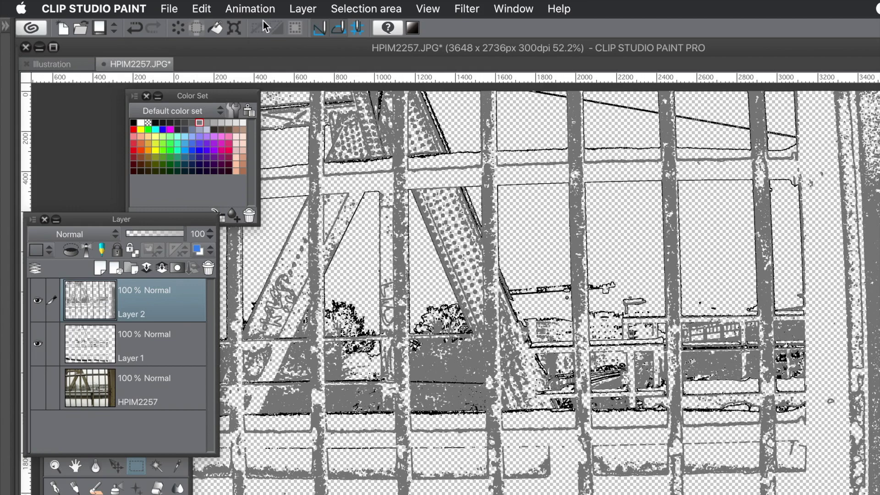
pyautogui.click(299, 9)
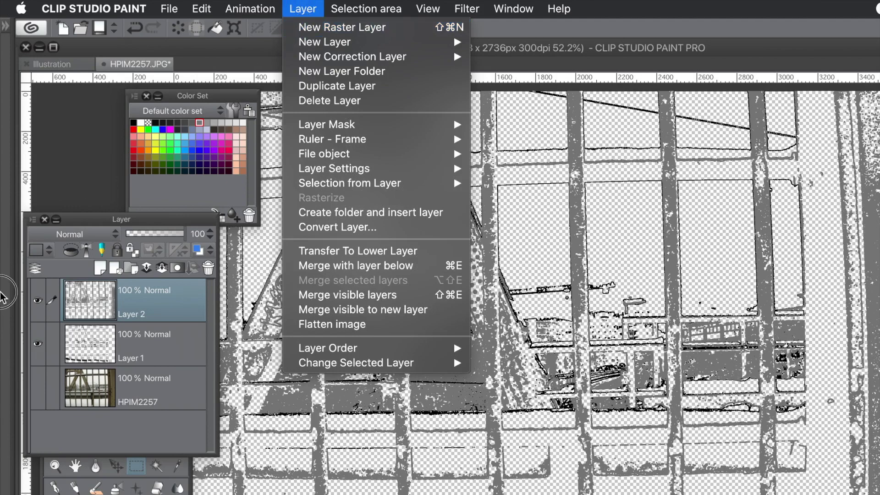
pyautogui.click(97, 317)
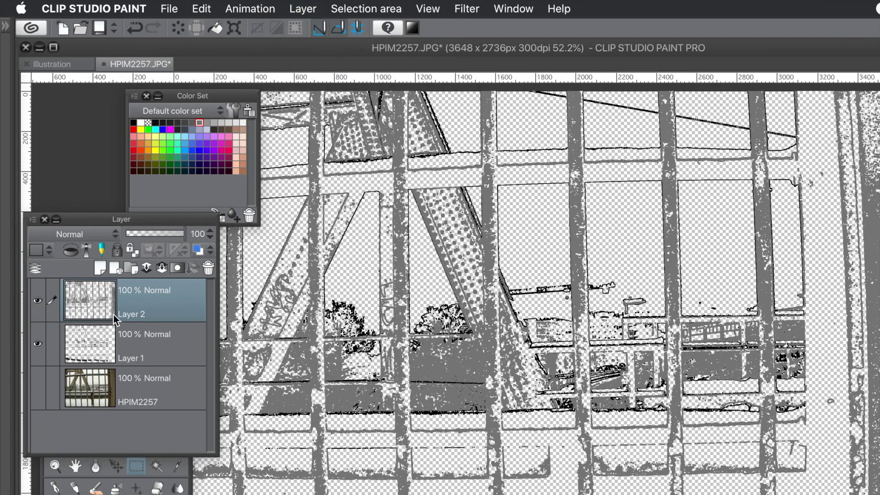
pyautogui.click(461, 8)
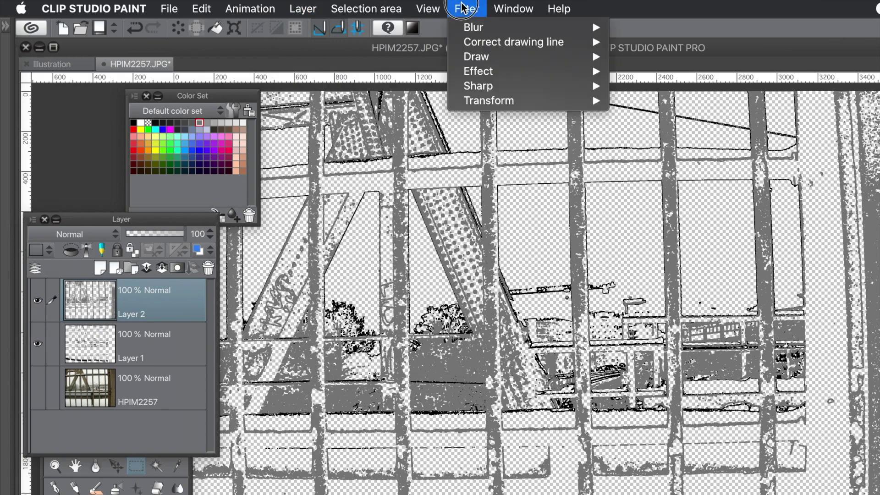
# Apply a Gaussian blur with area 17.01 to Layer 2's grey outlines
pyautogui.moveTo(471, 30)
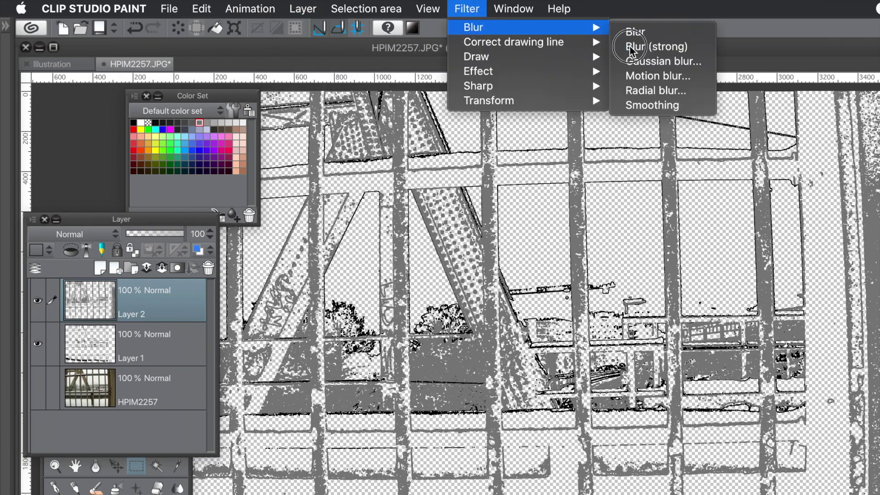
pyautogui.click(672, 64)
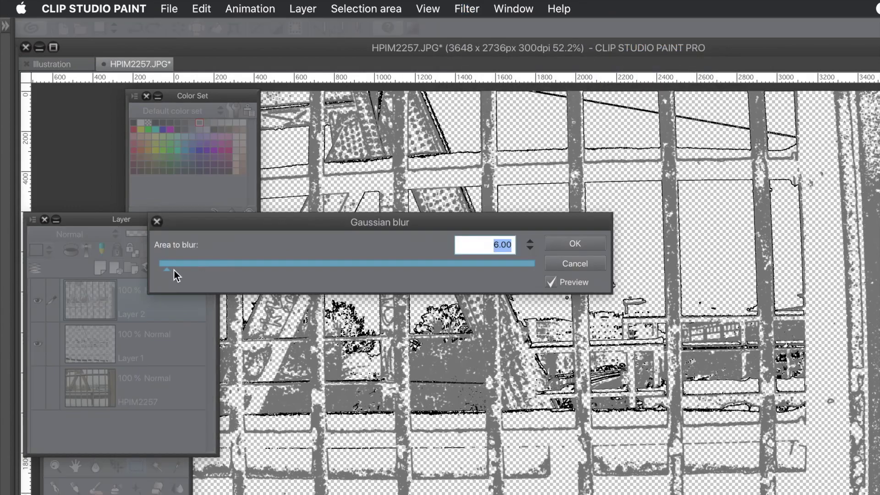
pyautogui.moveTo(177, 271); pyautogui.dragTo(188, 271)
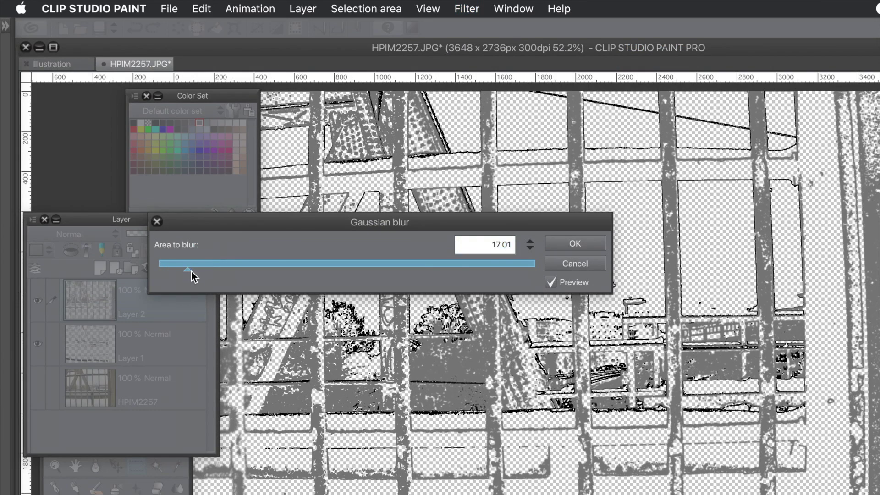
pyautogui.moveTo(205, 272); pyautogui.dragTo(208, 271)
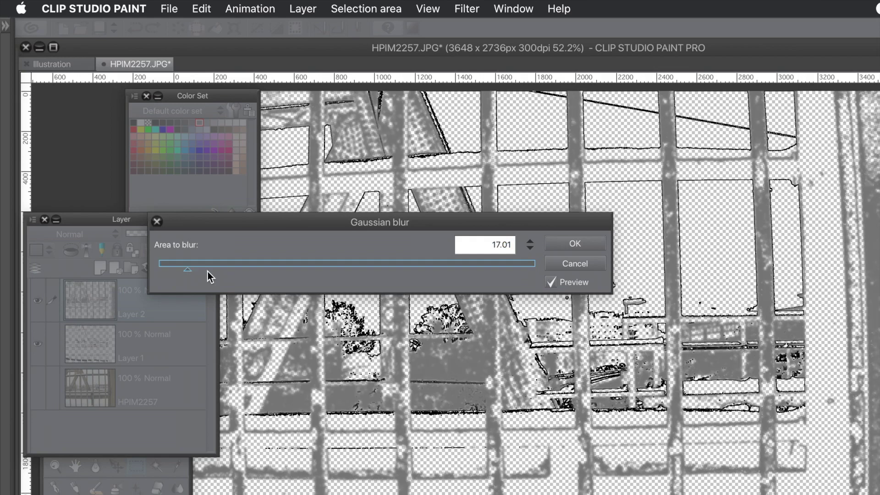
pyautogui.click(575, 245)
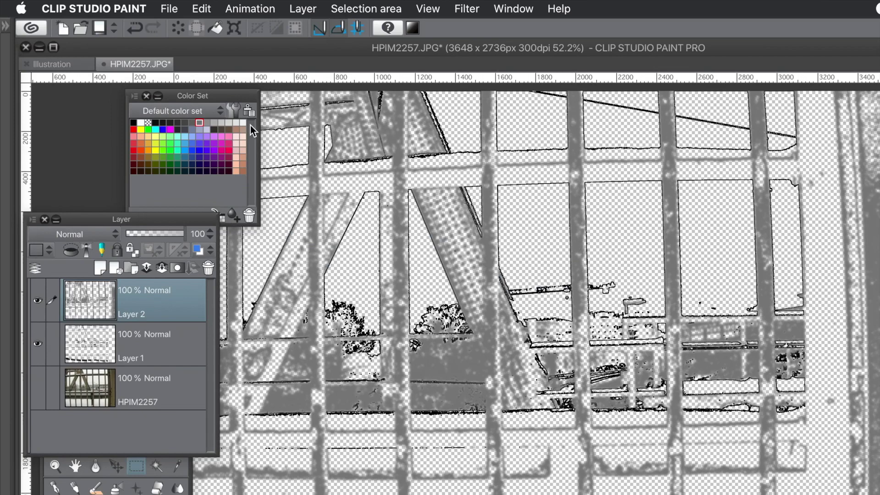
# Show the HPIM2257 photo again and set Layer 2 to Darken after trying Multiply and Linear burn
pyautogui.click(38, 387)
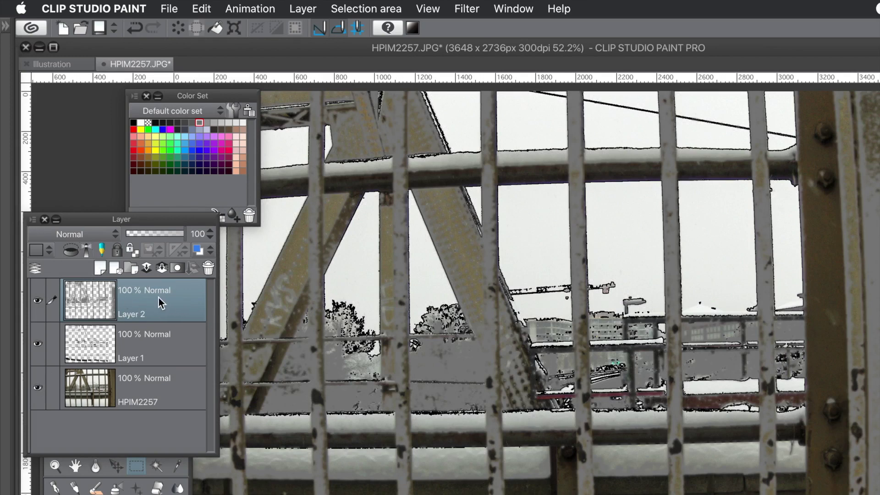
pyautogui.click(81, 238)
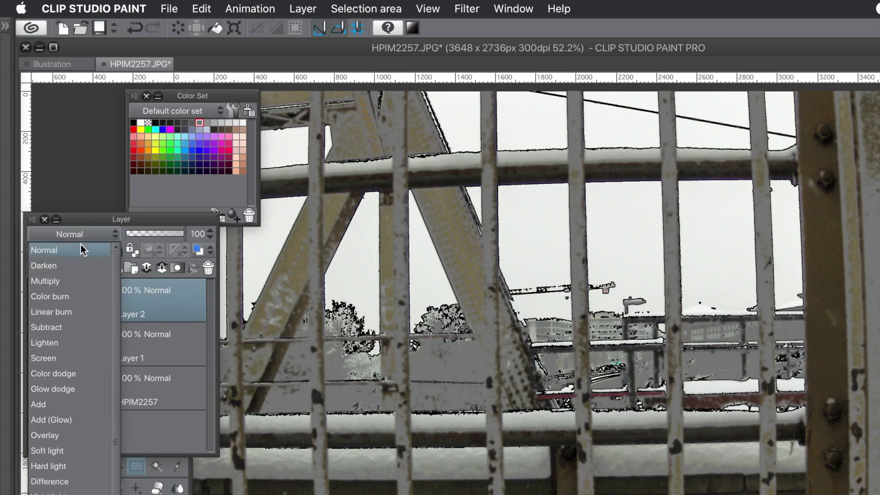
pyautogui.click(74, 277)
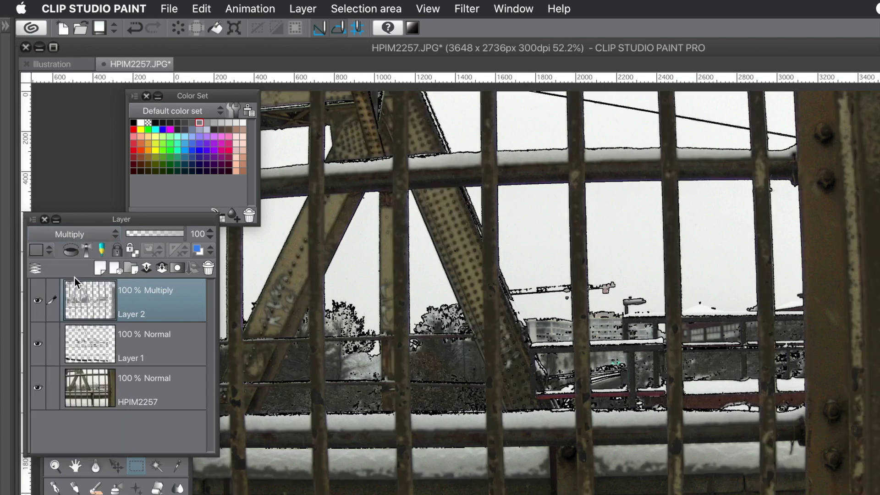
pyautogui.click(78, 236)
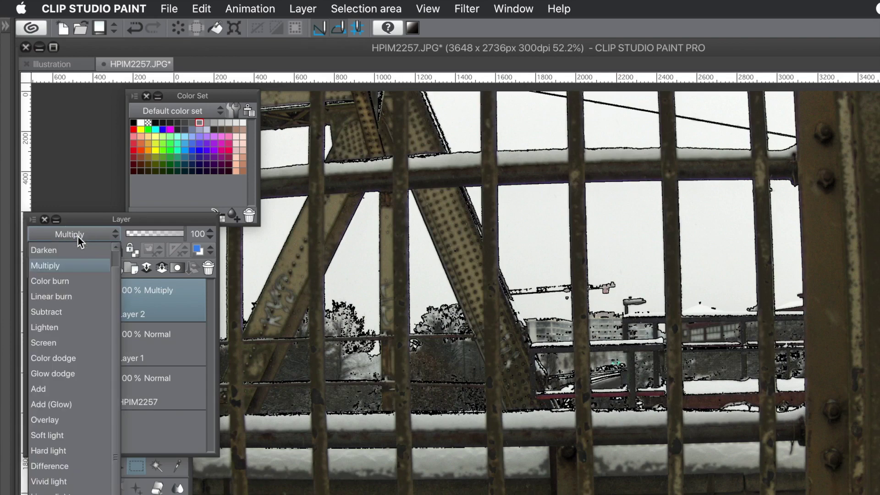
pyautogui.click(65, 298)
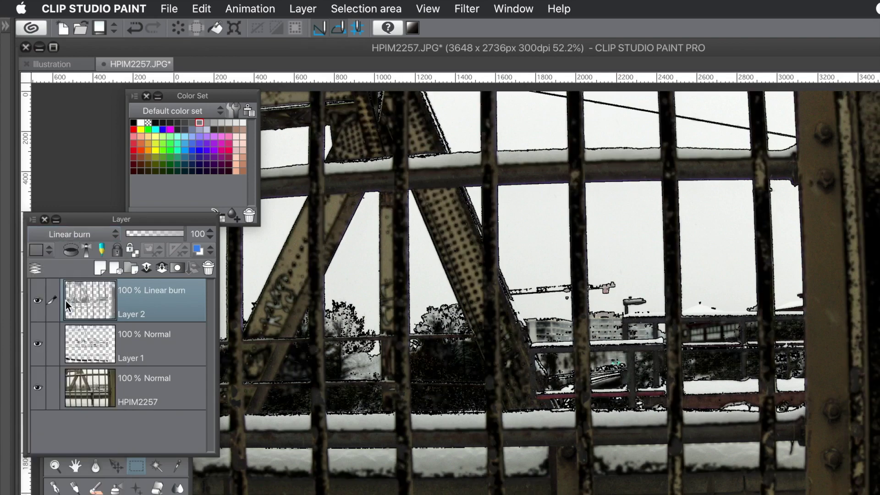
pyautogui.click(78, 234)
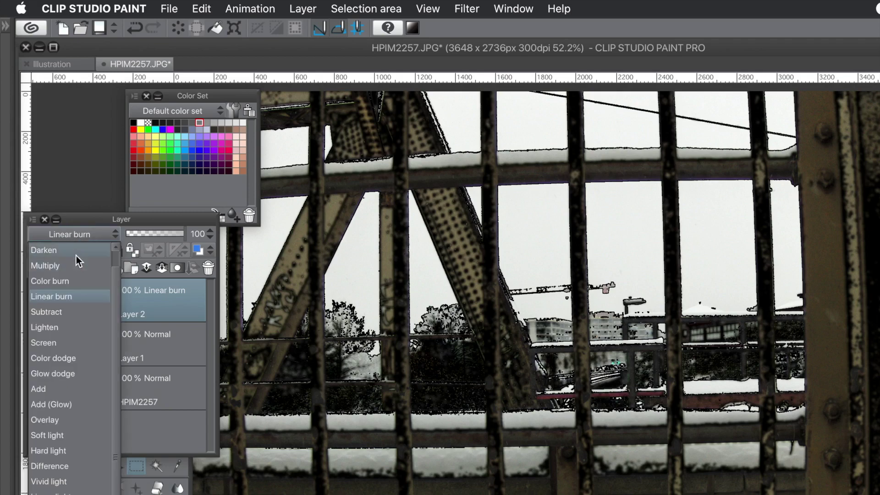
pyautogui.click(76, 254)
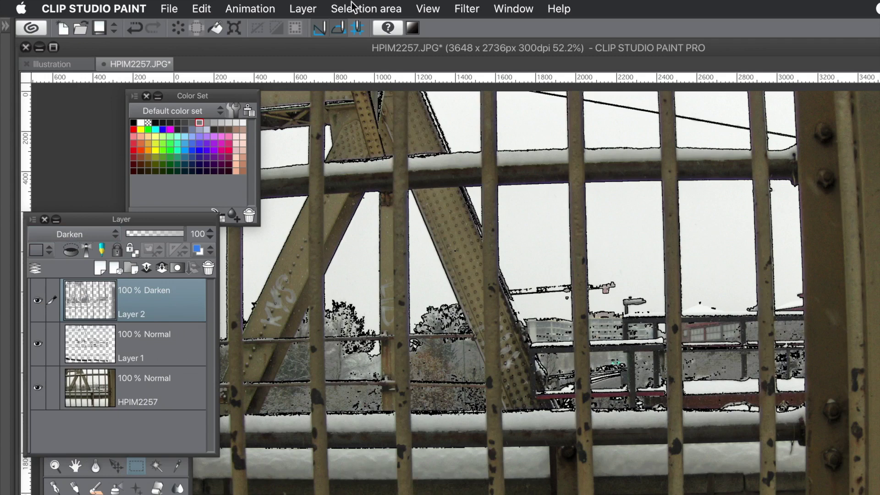
pyautogui.click(300, 9)
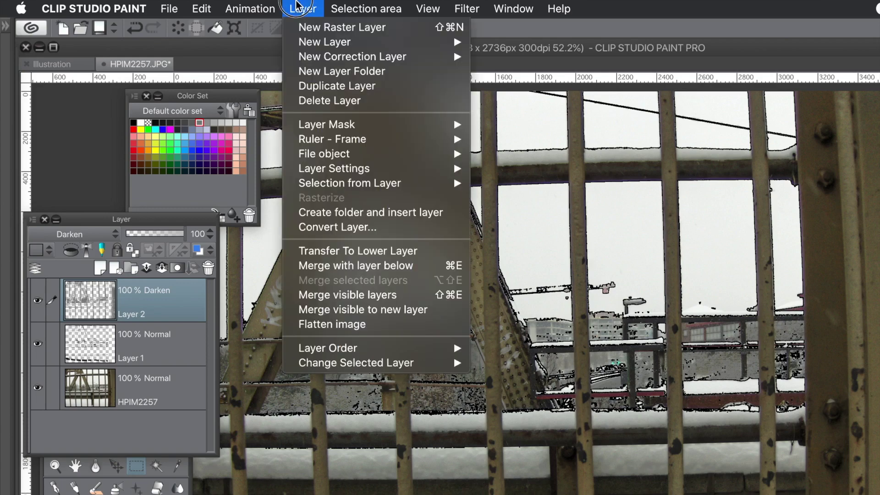
# Apply Flatten image to merge the photo with both line layers
pyautogui.click(325, 323)
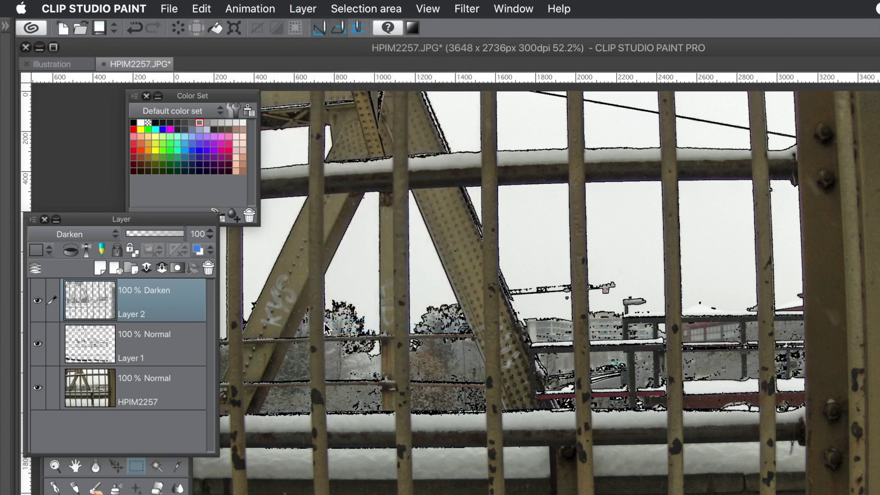